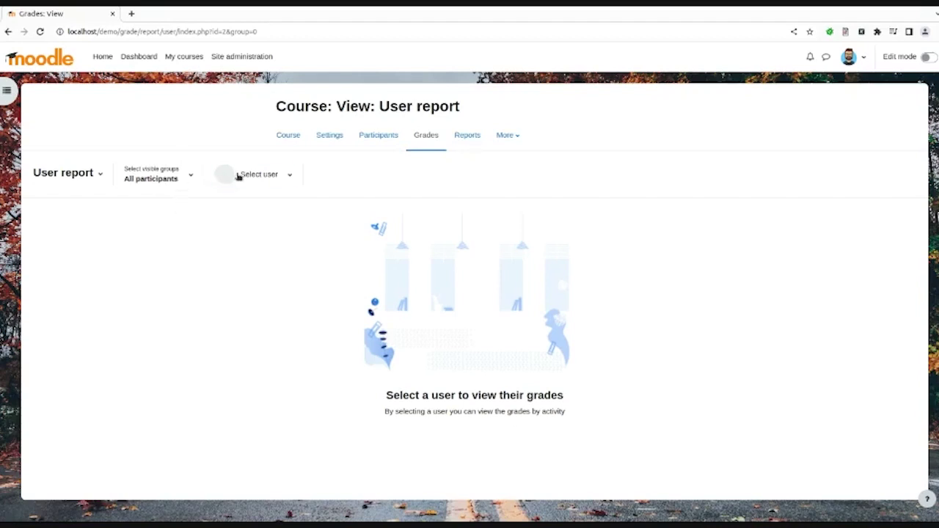
Step: Pick the first student to show their user report, including 88.00 (B+) for Theory of relativity
left_click(238, 176)
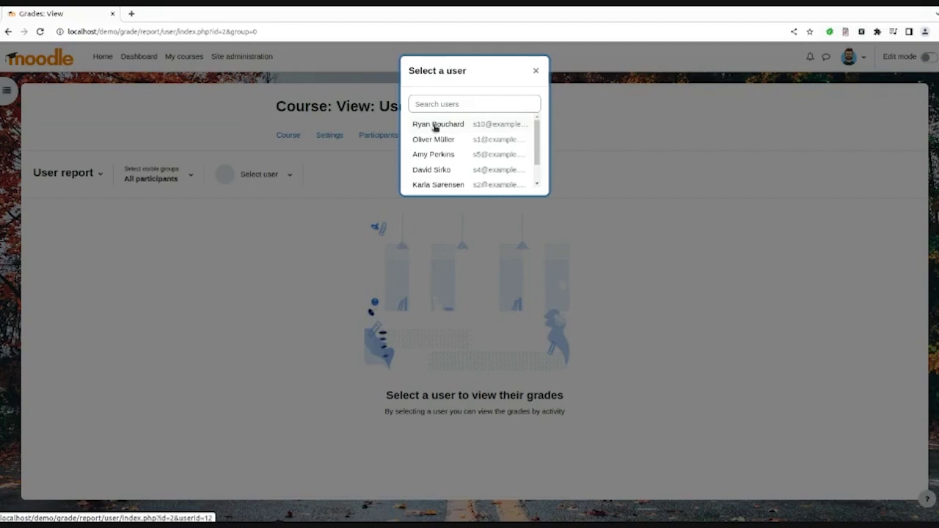
left_click(436, 126)
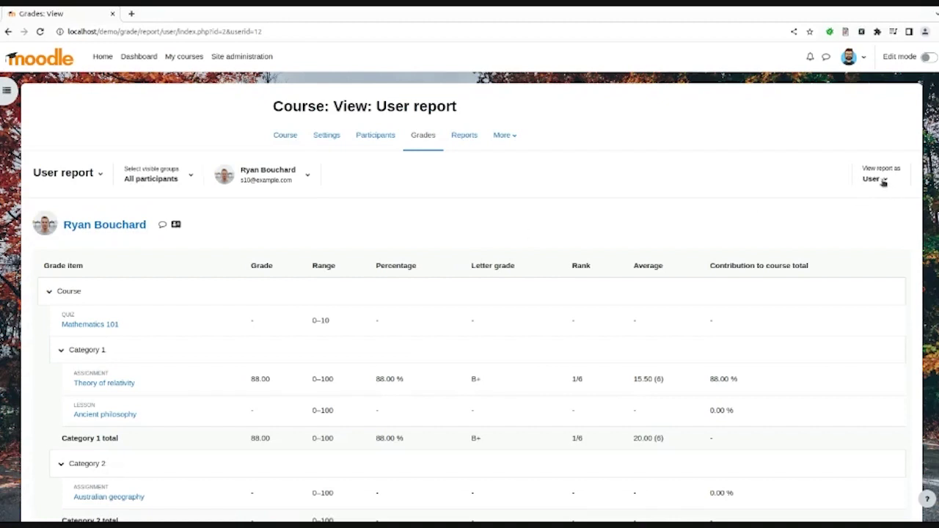
Step: Check the View report as options, keeping the report viewed as the user
left_click(884, 183)
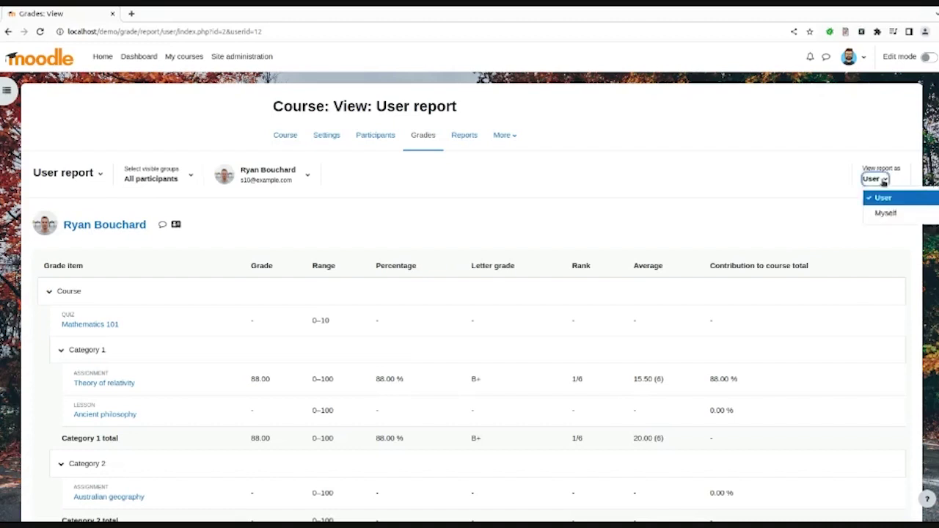
left_click(884, 183)
scroll(538, 223, "down", 1)
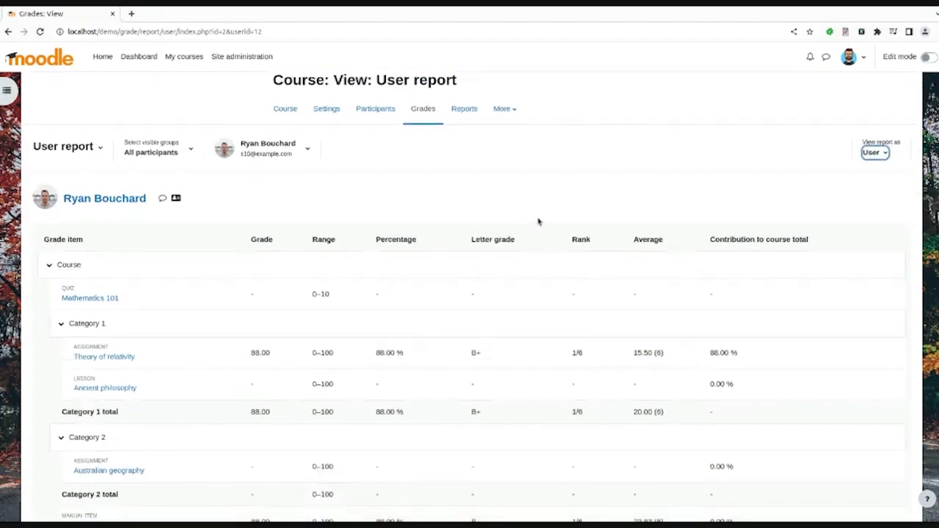
scroll(505, 221, "down", 2)
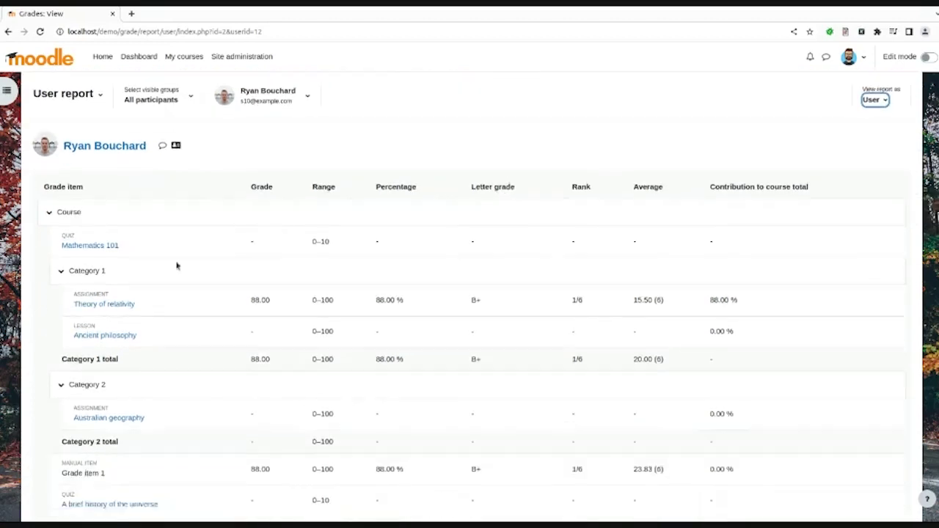
Step: Collapse and re-expand Category 1 and Category 2 in the user report
left_click(62, 273)
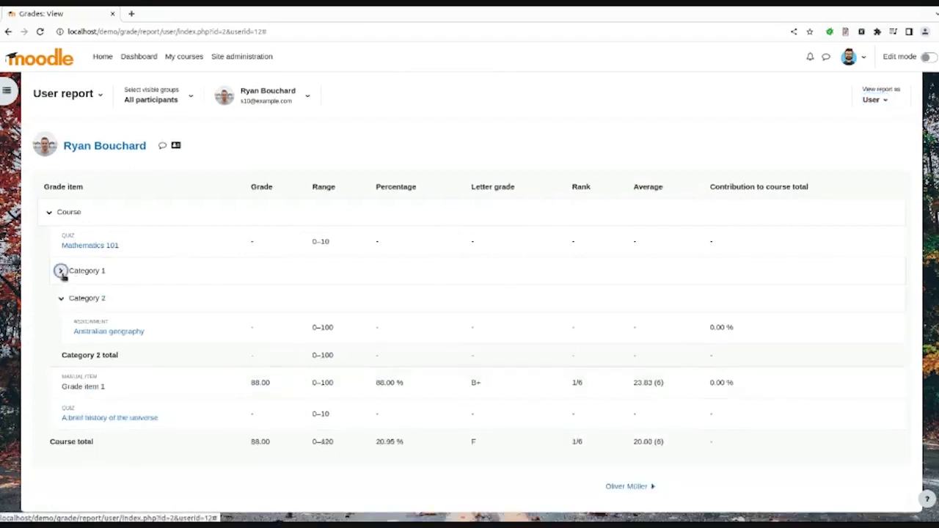
left_click(61, 272)
left_click(62, 385)
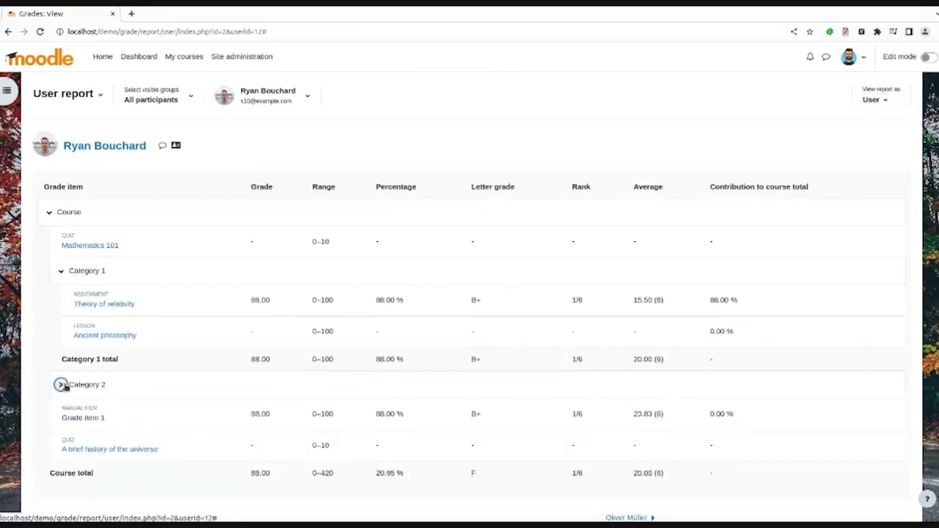
left_click(62, 385)
scroll(65, 381, "down", 2)
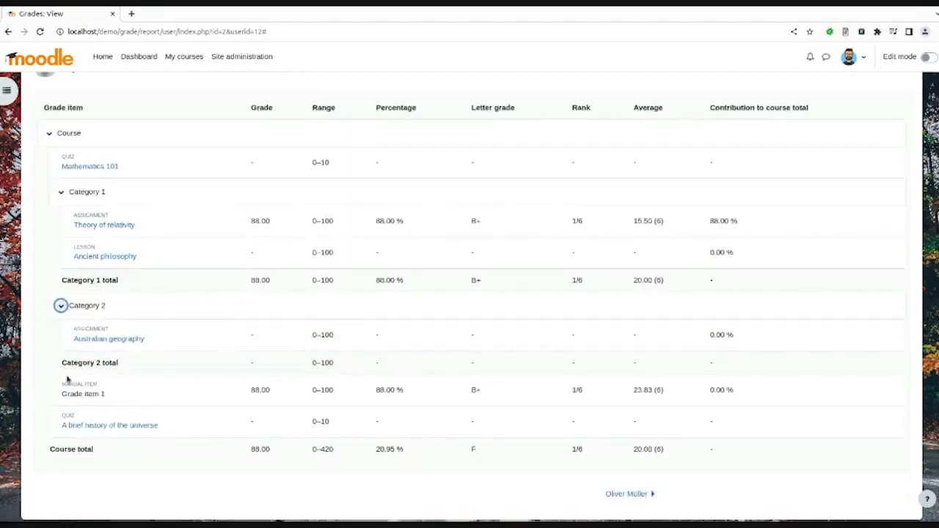
scroll(67, 379, "up", 2)
scroll(480, 470, "down", 2)
Step: Go to the next student's grade report, the course1 single view with grades of 4.00
left_click(621, 495)
scroll(591, 484, "down", 4)
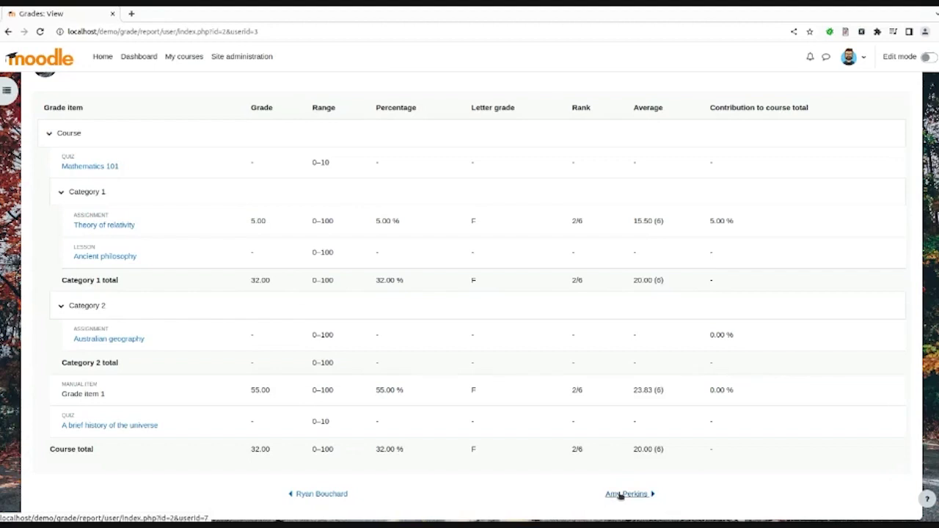
scroll(576, 493, "up", 3)
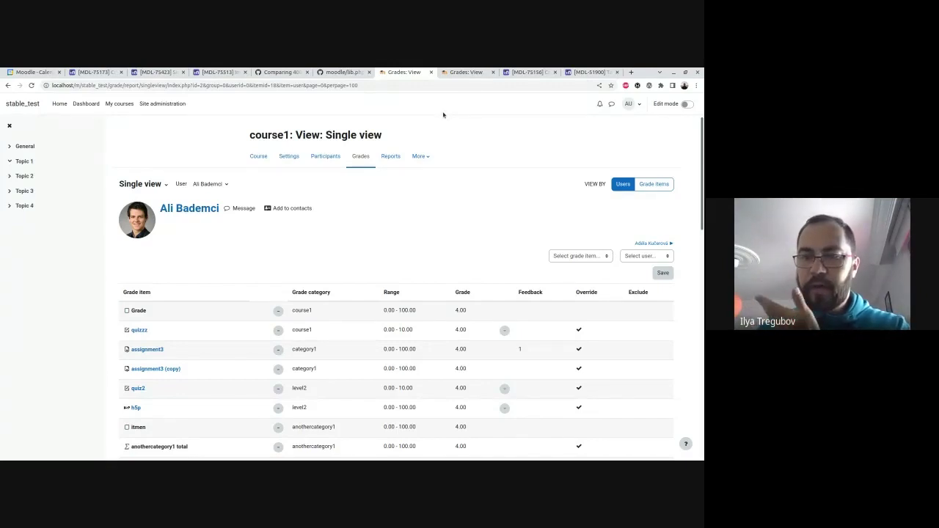
Step: Show the integration_master single view, where every grade item is overridden at 5.00
left_click(460, 73)
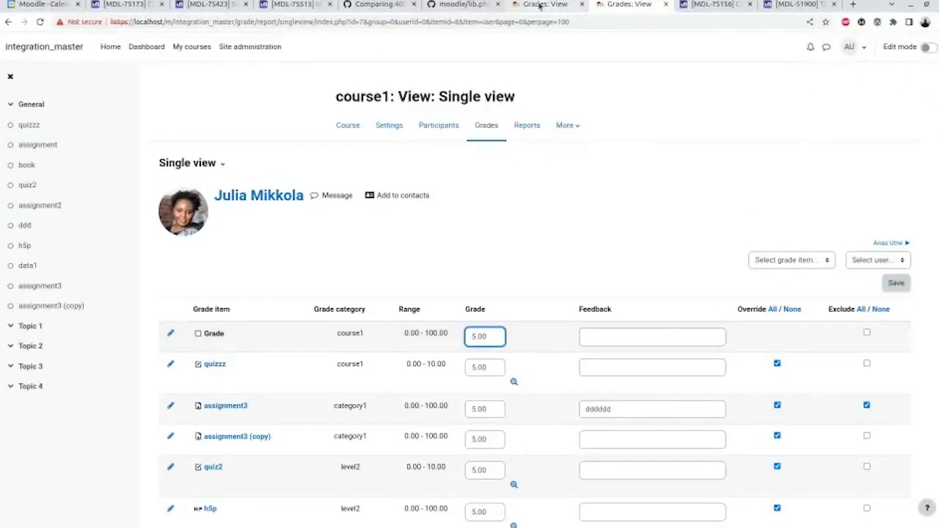
Step: Return to the stable_test single view and inspect quizzz's range and its 4.00 grade
left_click(541, 5)
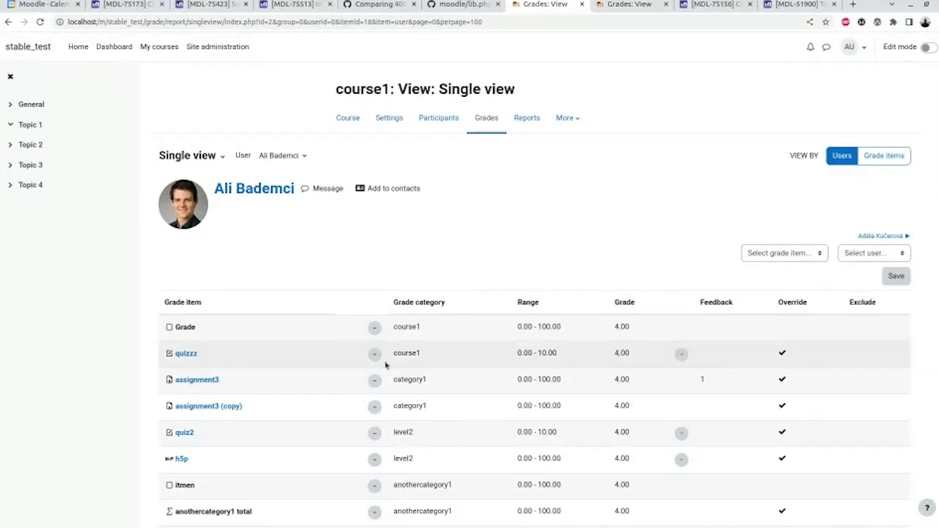
double_click(524, 353)
double_click(622, 353)
left_click(727, 373)
Step: Compare the integration_master tab, then open the stable_test grade analysis for quizzz
left_click(609, 6)
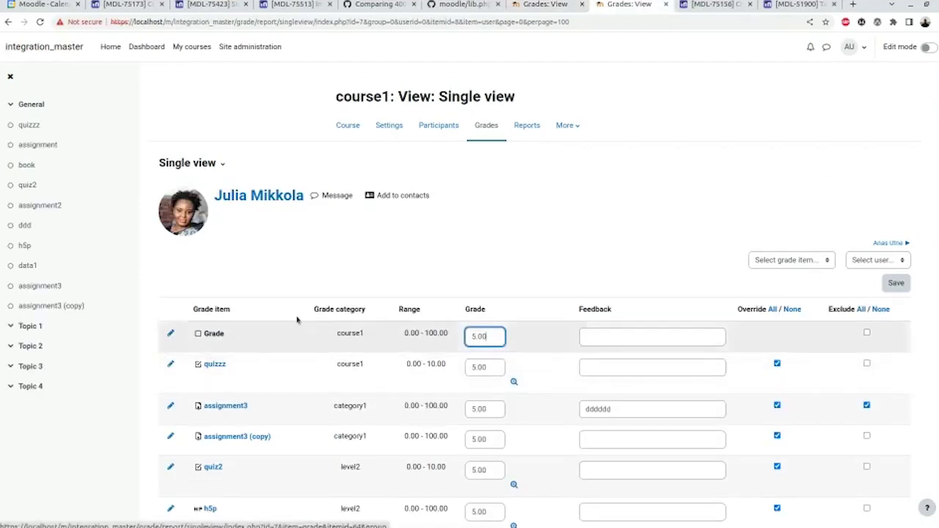
key("ctrl+Page_Up")
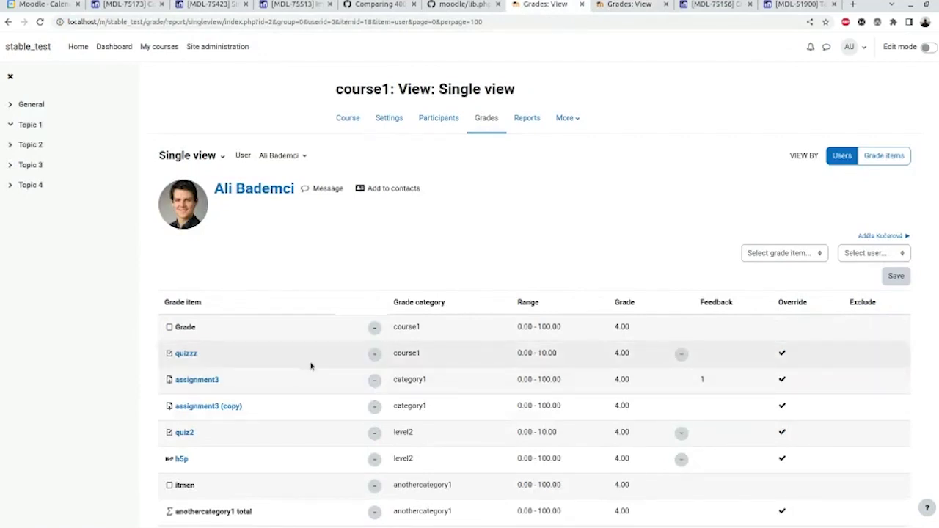
left_click(682, 356)
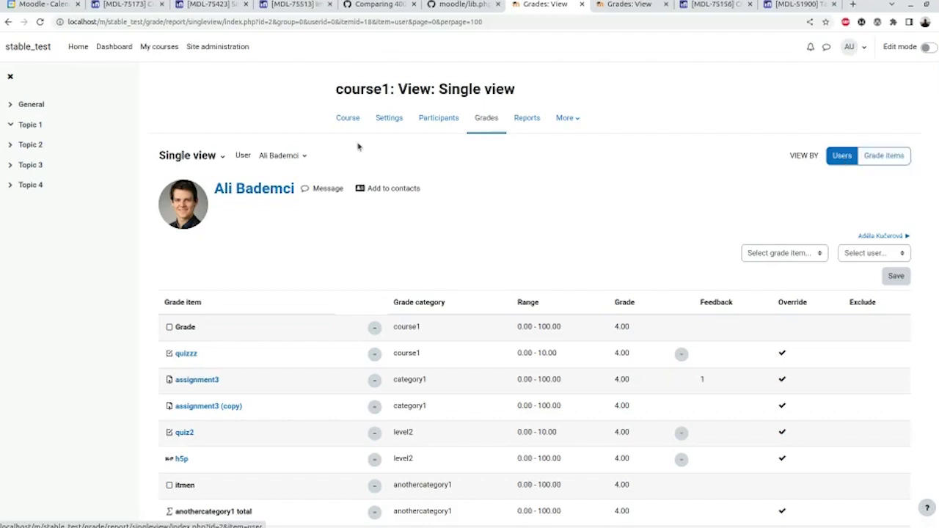
Step: Keep the same student and turn editing on in the single view
left_click(301, 156)
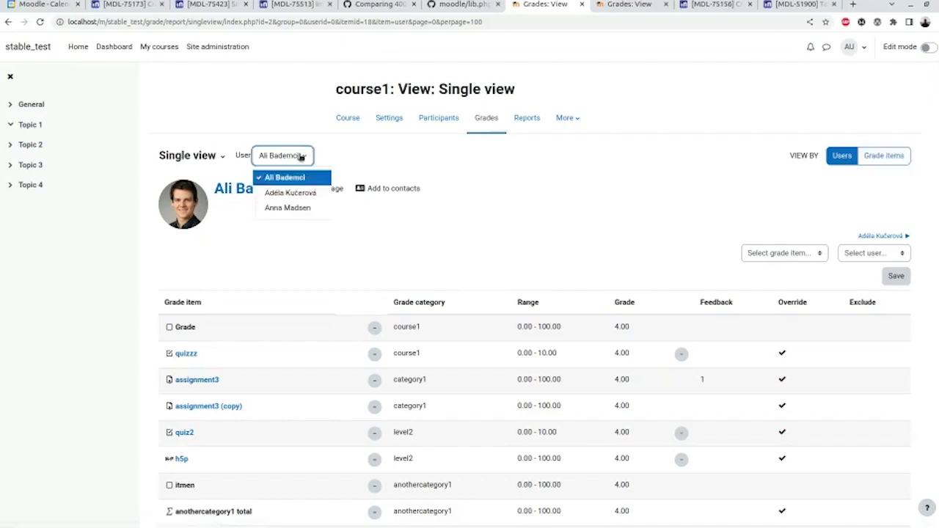
left_click(698, 198)
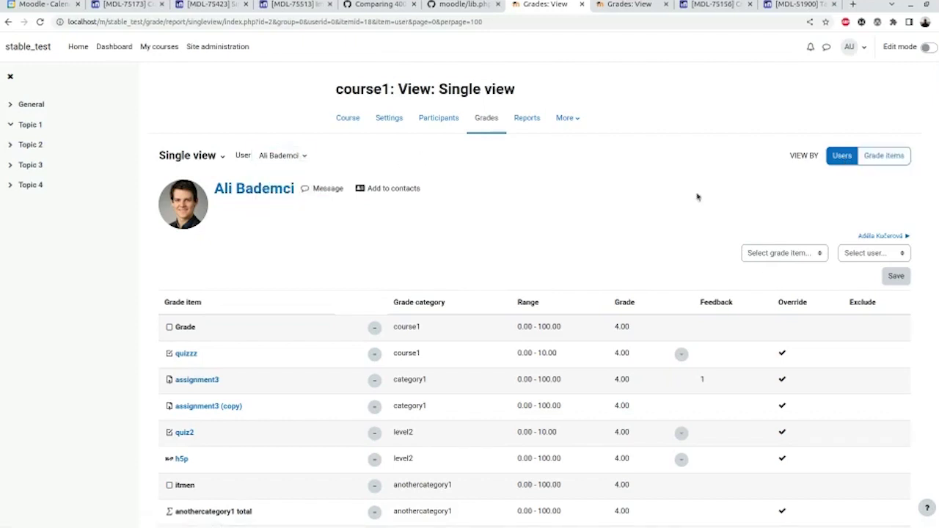
left_click(927, 48)
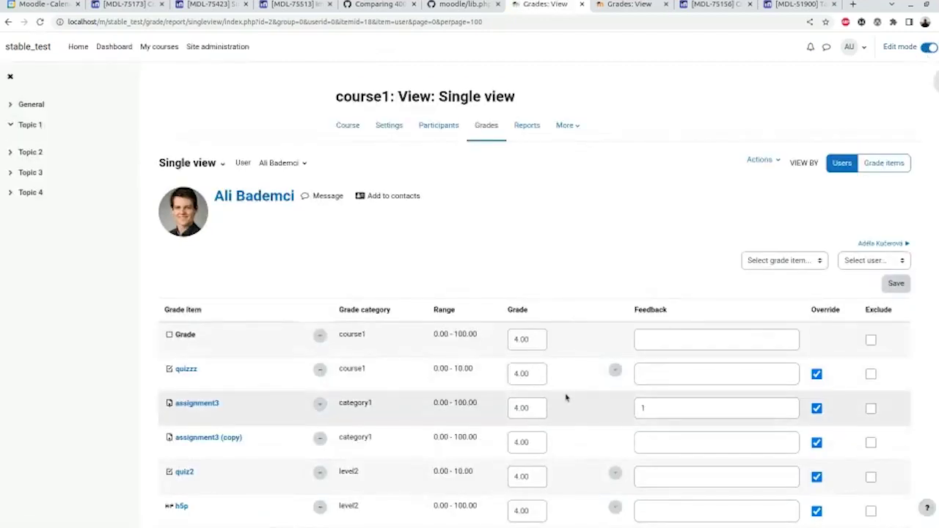
Step: Enter feedback 'jj' for the course total grade, then return to the stable_test tab
left_click(530, 339)
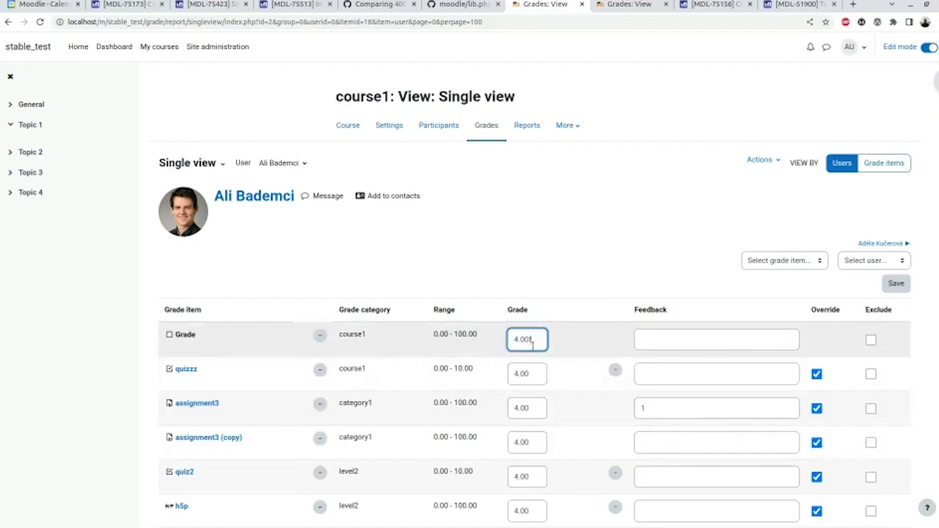
left_click(686, 338)
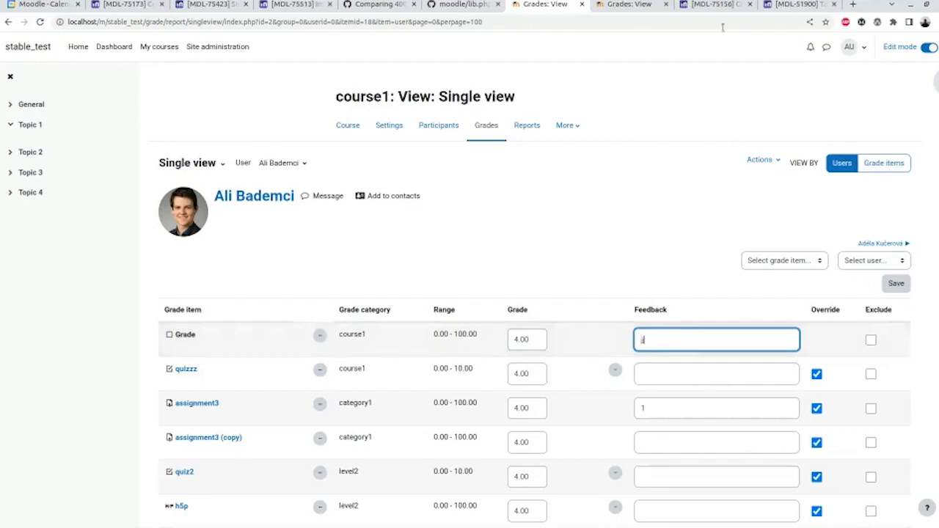
left_click(629, 5)
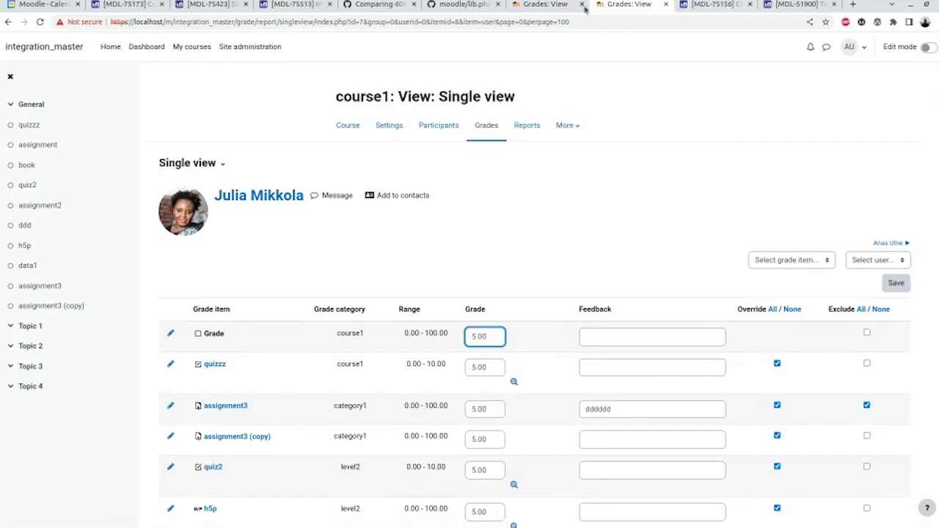
key("ctrl+Page_Up")
Step: Remove all of the student's grade overrides with Override None and confirm
left_click(763, 160)
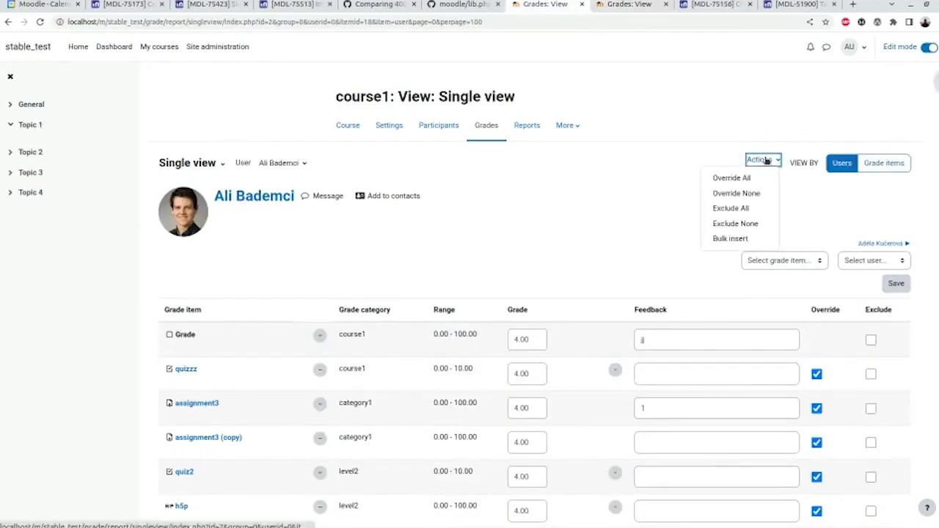
left_click(765, 160)
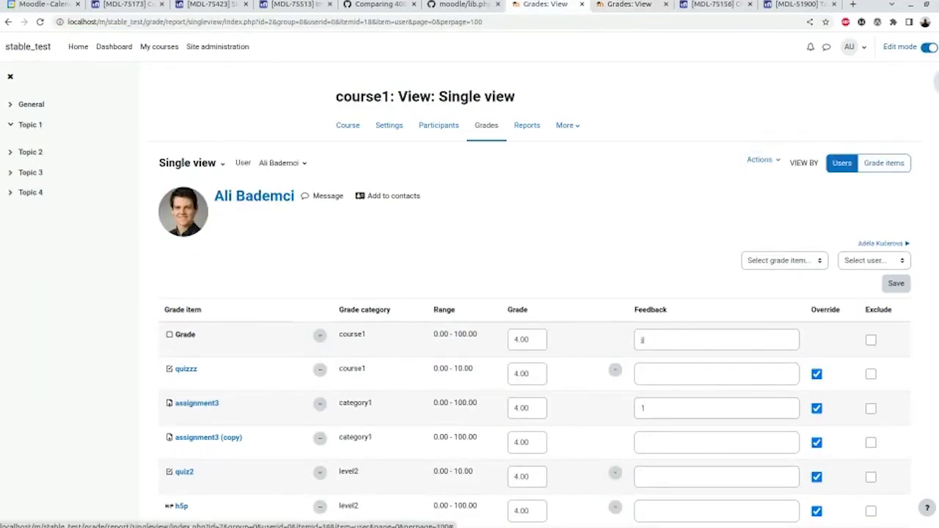
left_click(930, 48)
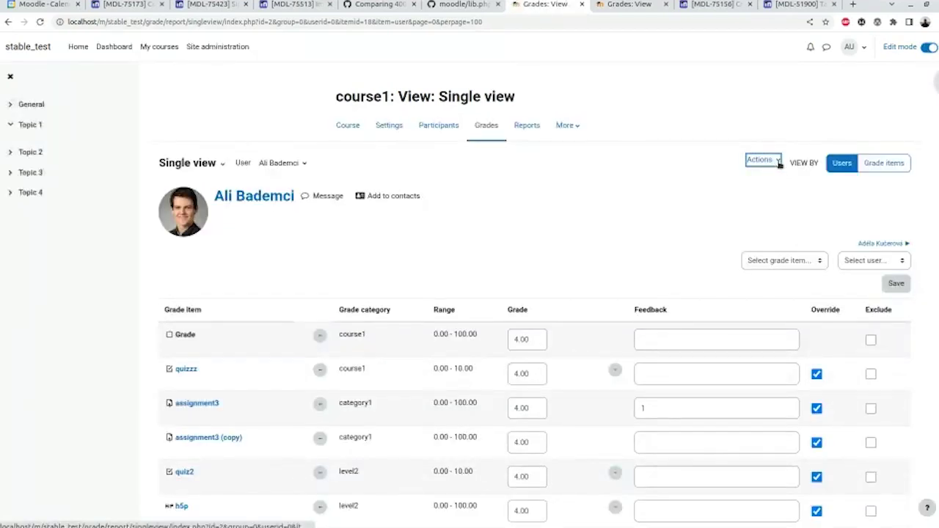
left_click(777, 162)
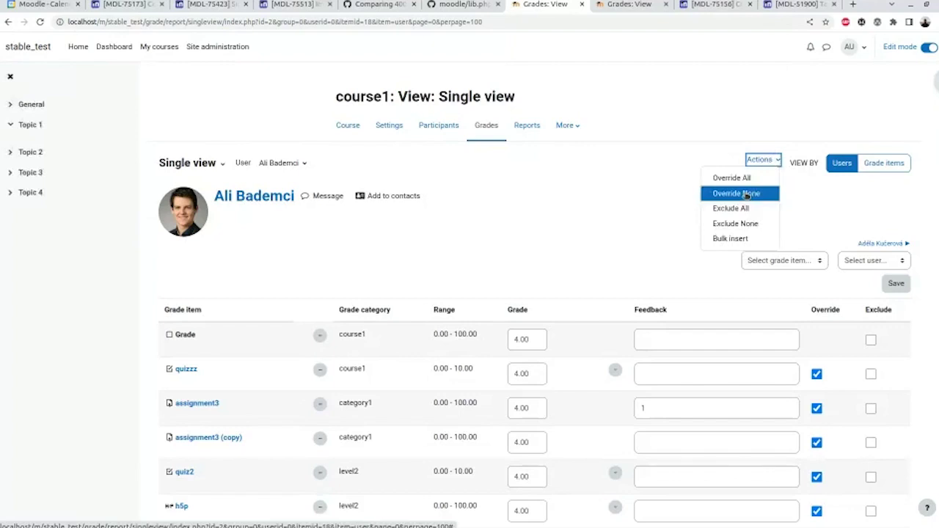
left_click(747, 194)
left_click(451, 338)
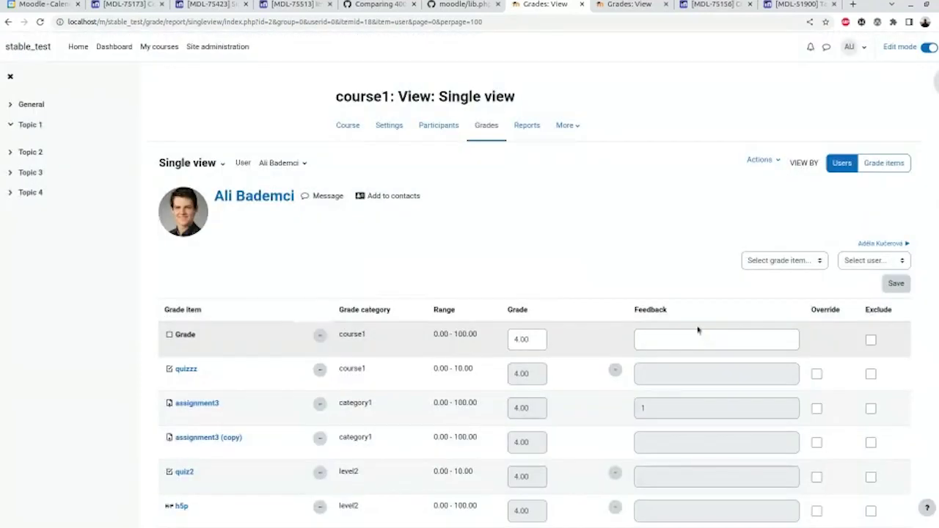
Step: Apply Exclude All, then Exclude None, so no grade items remain excluded
left_click(772, 158)
left_click(743, 212)
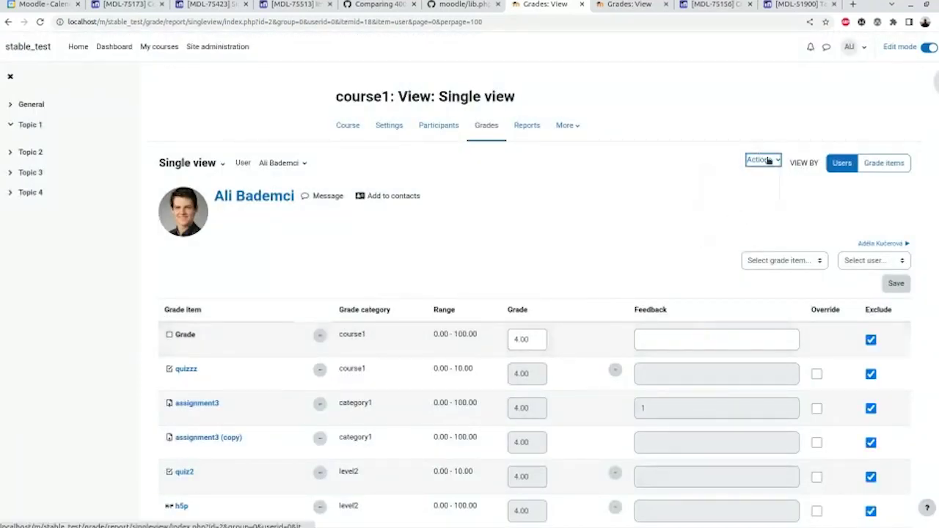
left_click(768, 160)
left_click(741, 224)
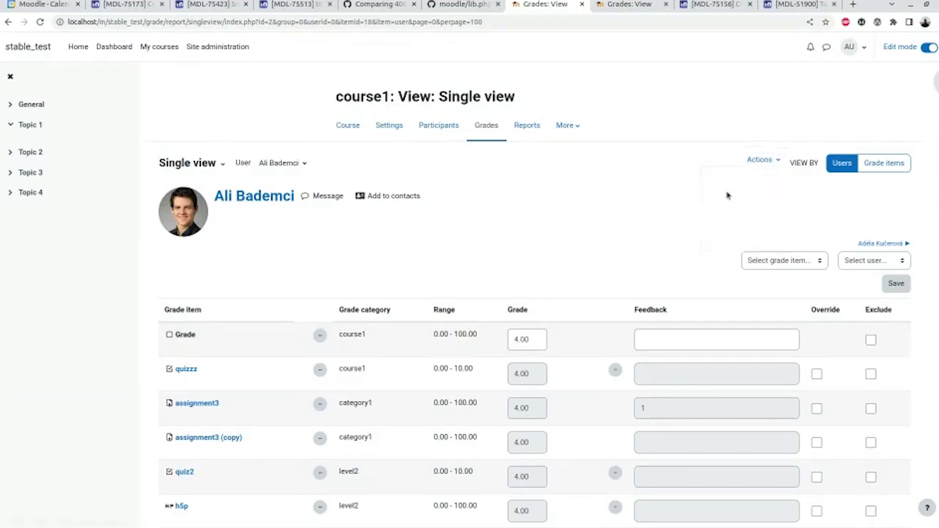
left_click(627, 6)
scroll(534, 301, "down", 15)
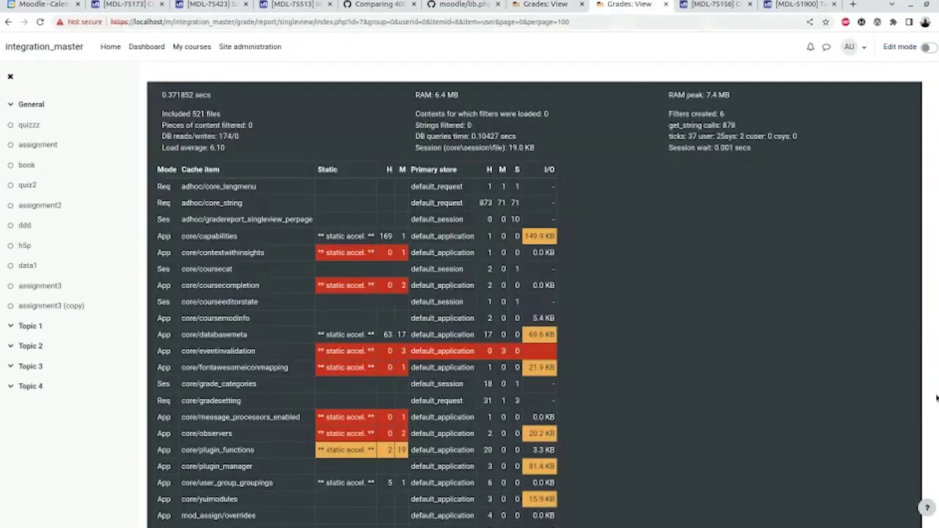
scroll(535, 301, "up", 2)
scroll(535, 301, "up", 2)
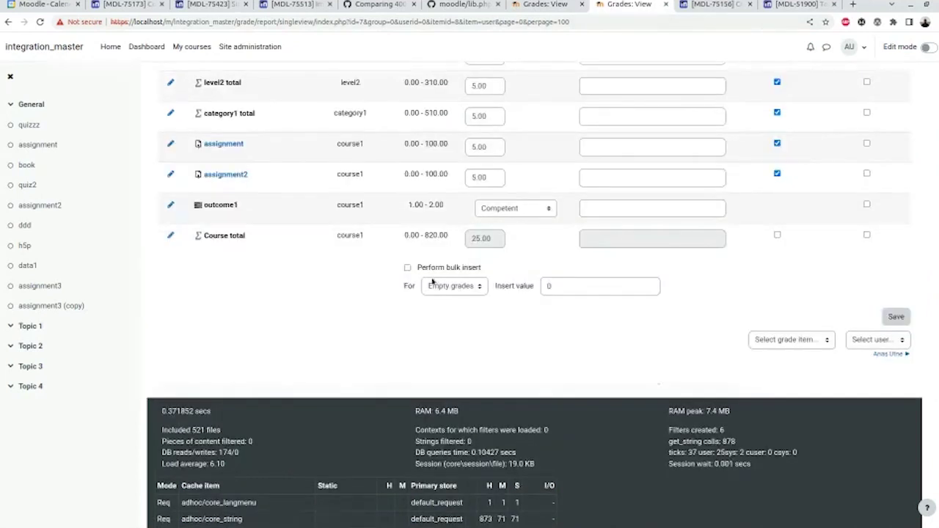
left_click_drag(501, 286, 366, 281)
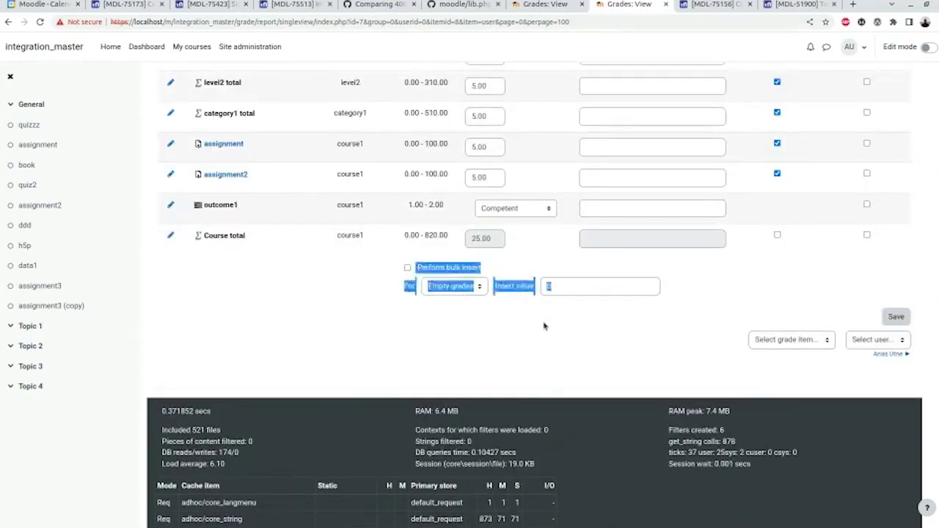
left_click(543, 327)
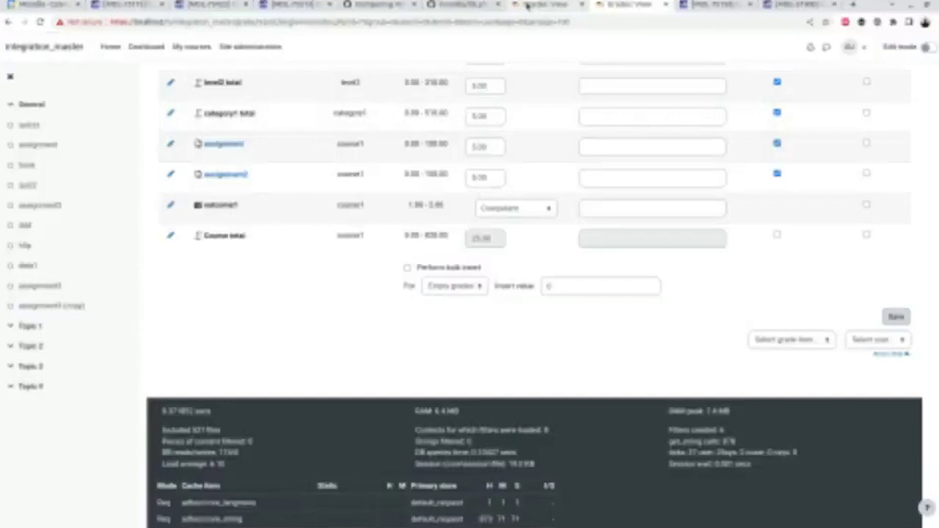
left_click(533, 4)
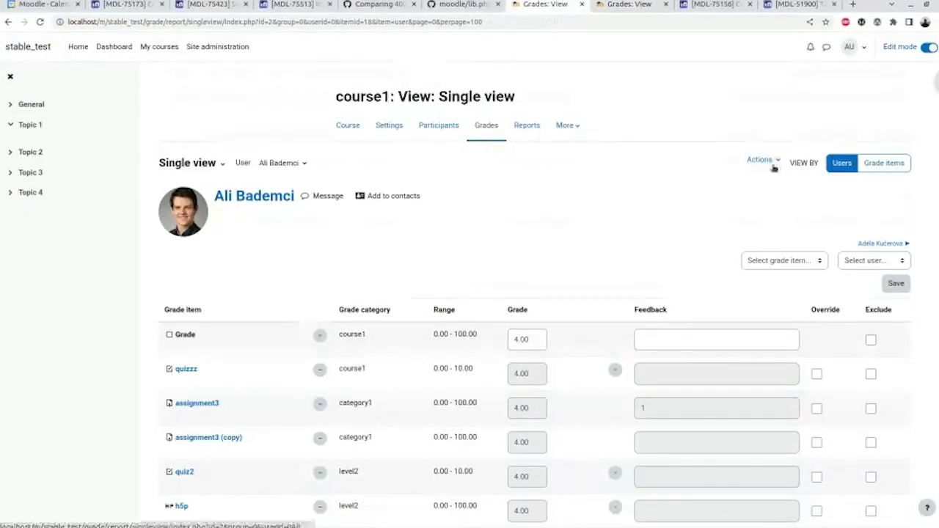
left_click(770, 162)
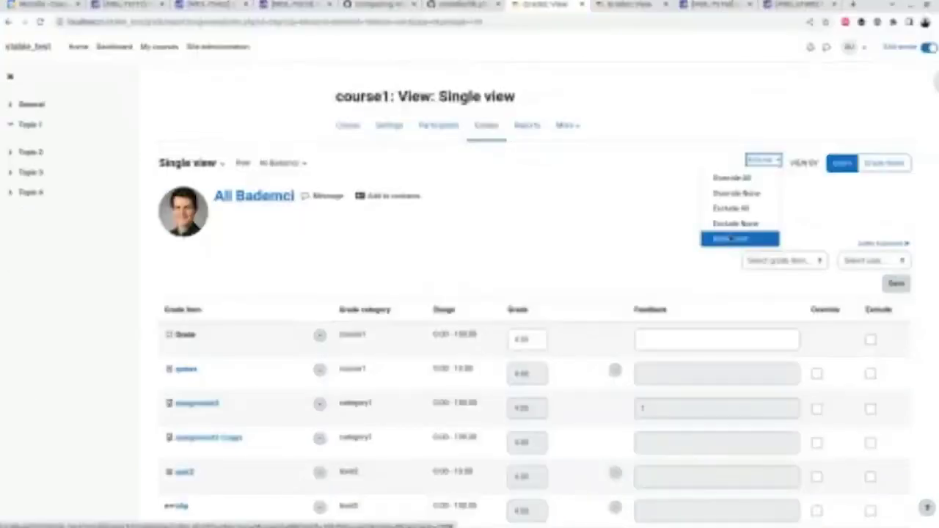
Step: Bulk insert 5 into all grades, accepting the unsaved-data warning, and save
left_click(730, 238)
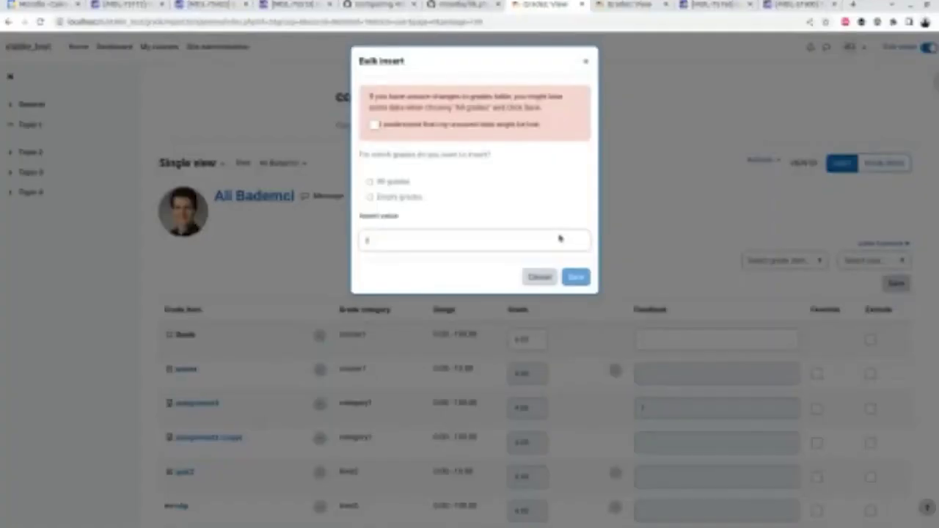
left_click_drag(565, 109, 355, 94)
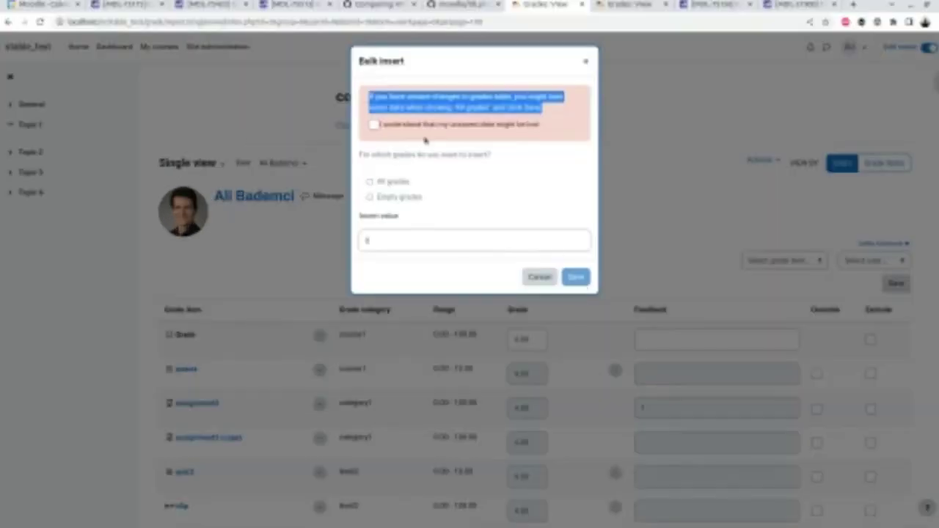
left_click(374, 124)
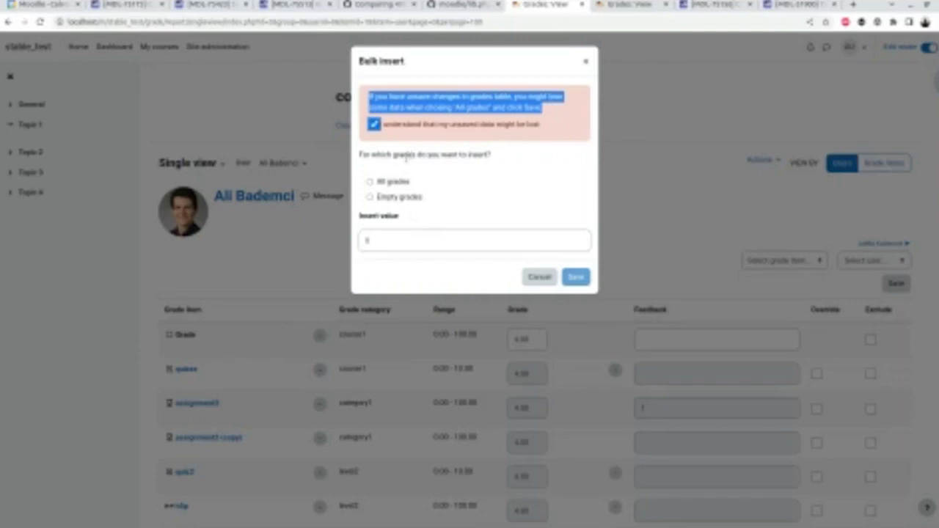
left_click(369, 183)
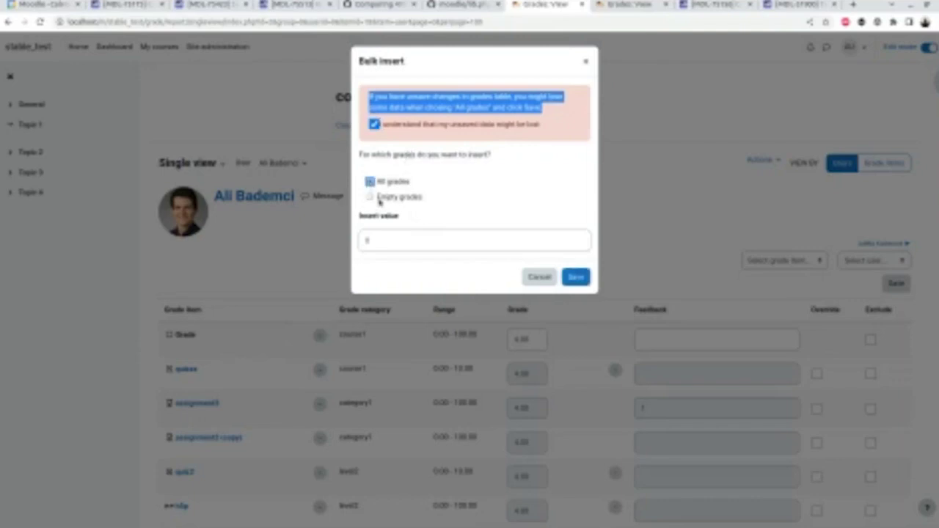
left_click(371, 198)
key("Up")
left_click(369, 182)
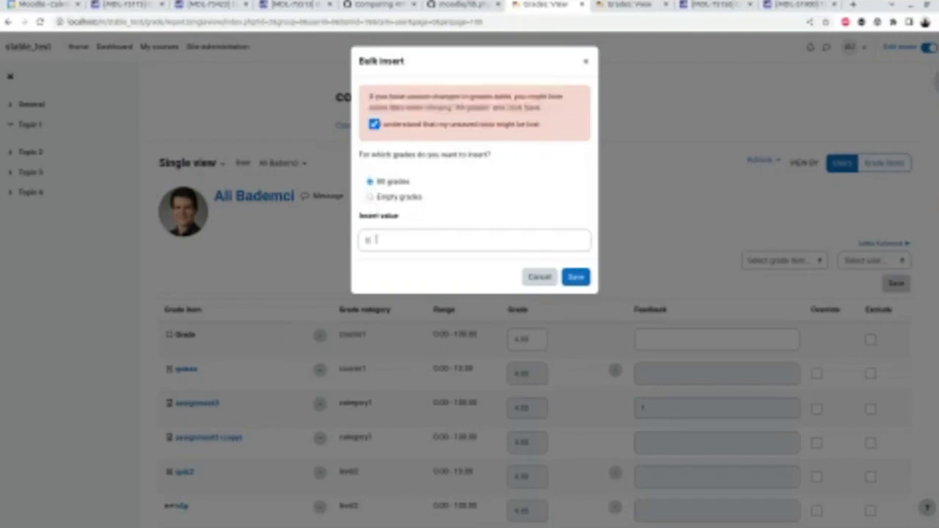
left_click(370, 240)
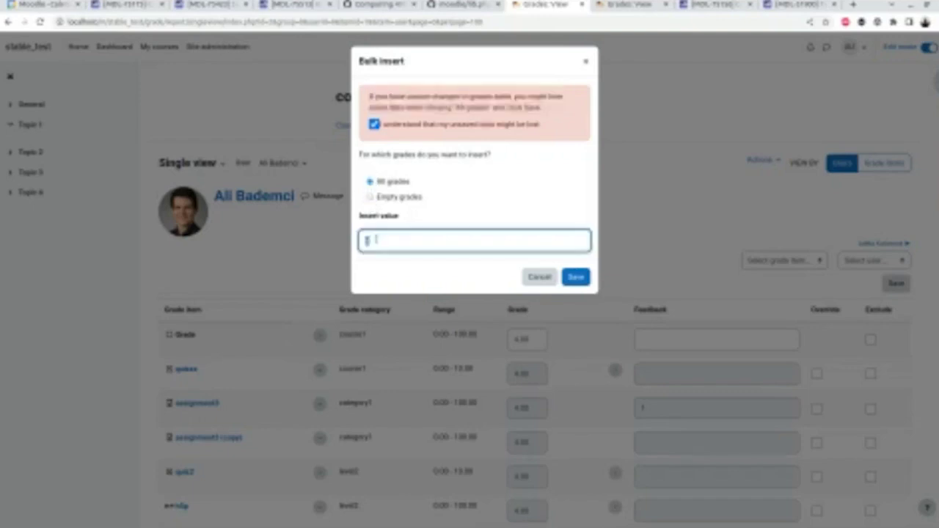
left_click(574, 277)
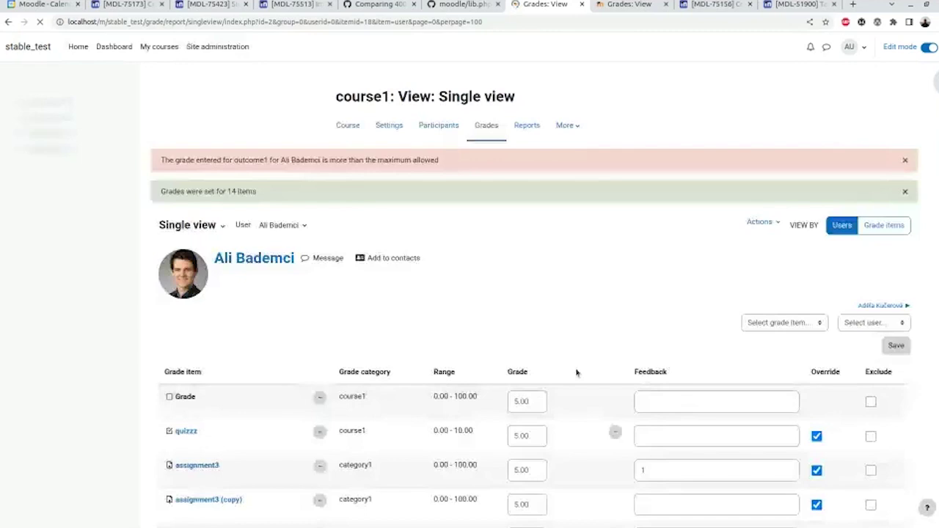
scroll(576, 373, "down", 2)
double_click(539, 276)
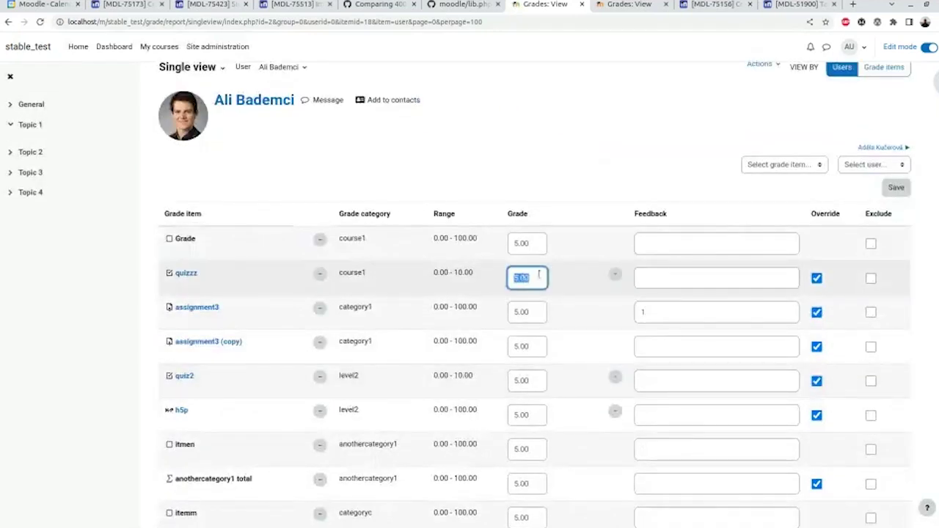